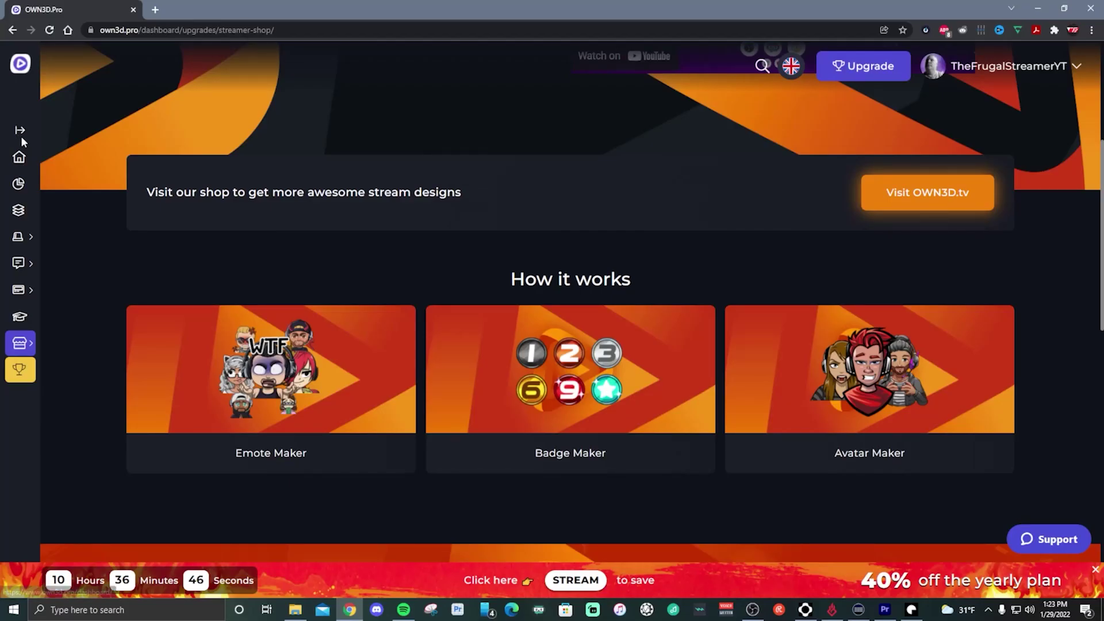
Step: Expand the OWN3D Pro sidebar and browse Statistics, All Overlays and the Choose Alerts page
left_click(19, 131)
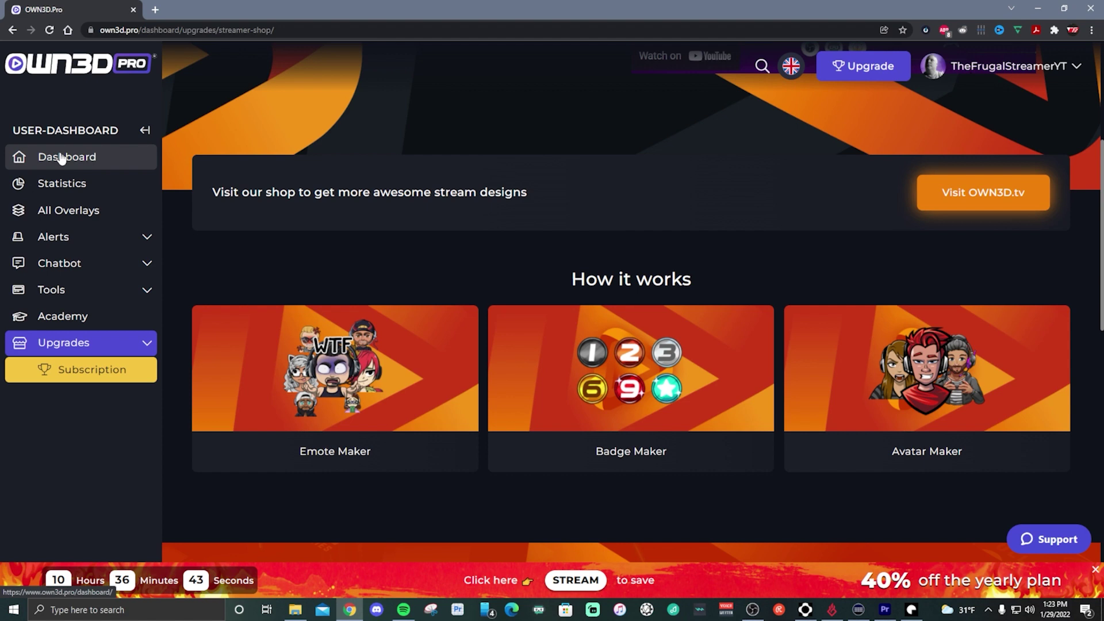
left_click(61, 183)
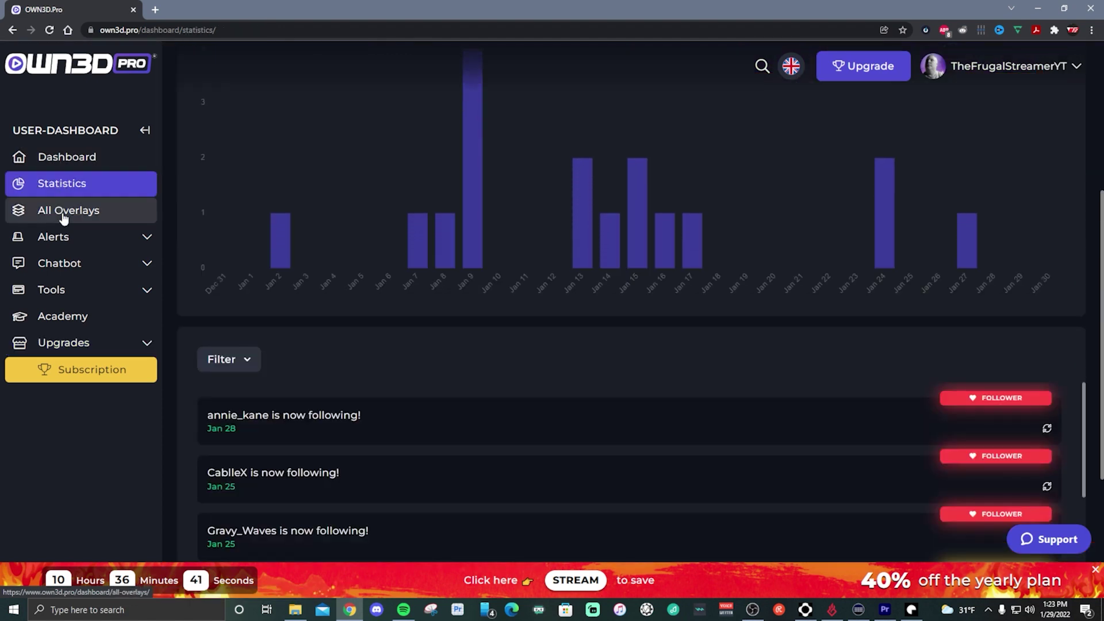
left_click(69, 210)
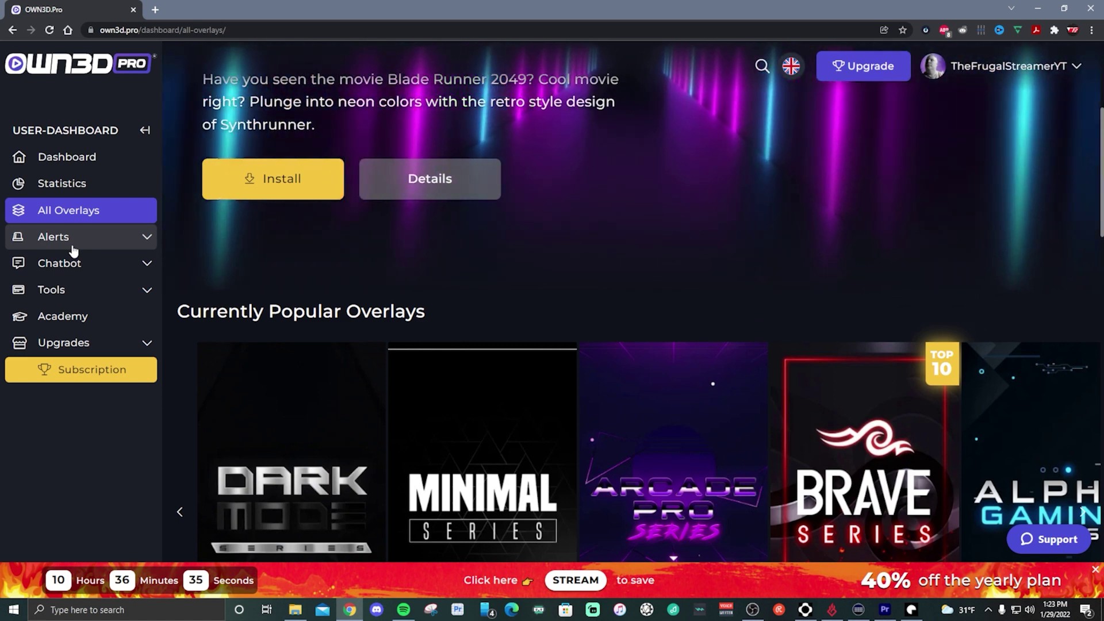
left_click(73, 247)
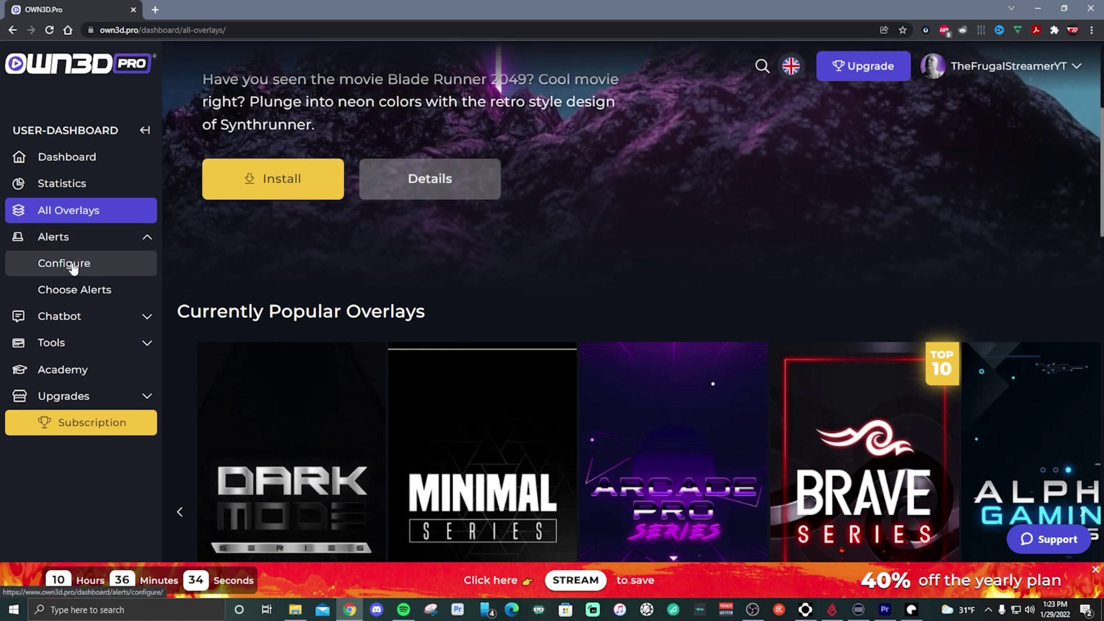
left_click(74, 265)
Step: View the Chatbot Commands settings, then the Moderation tab with Auto Mod settings
left_click(75, 263)
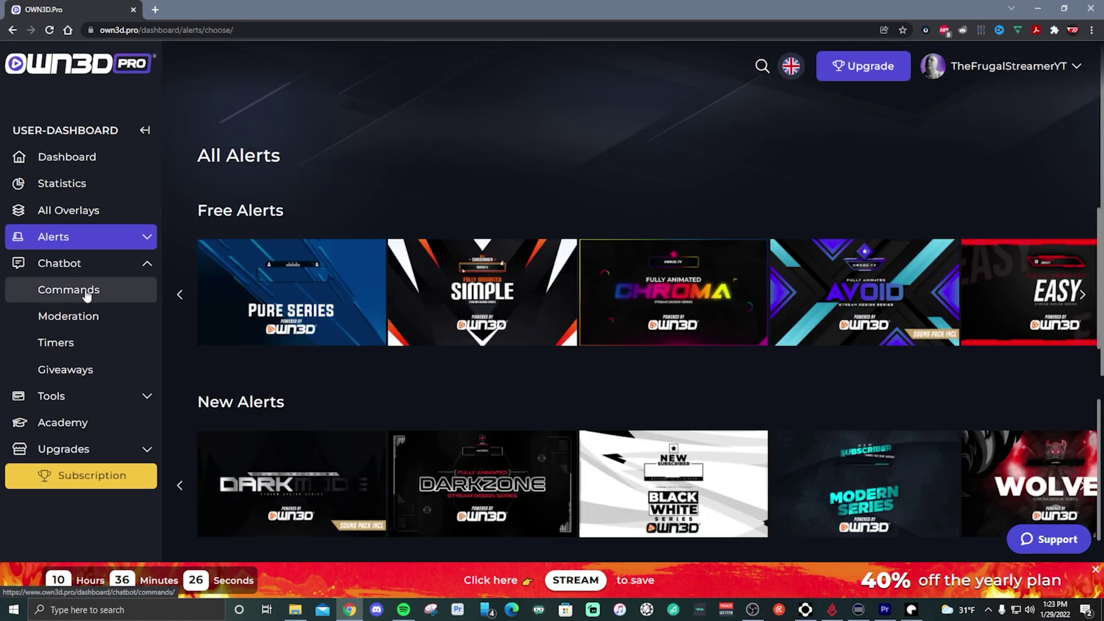
left_click(84, 289)
left_click(85, 317)
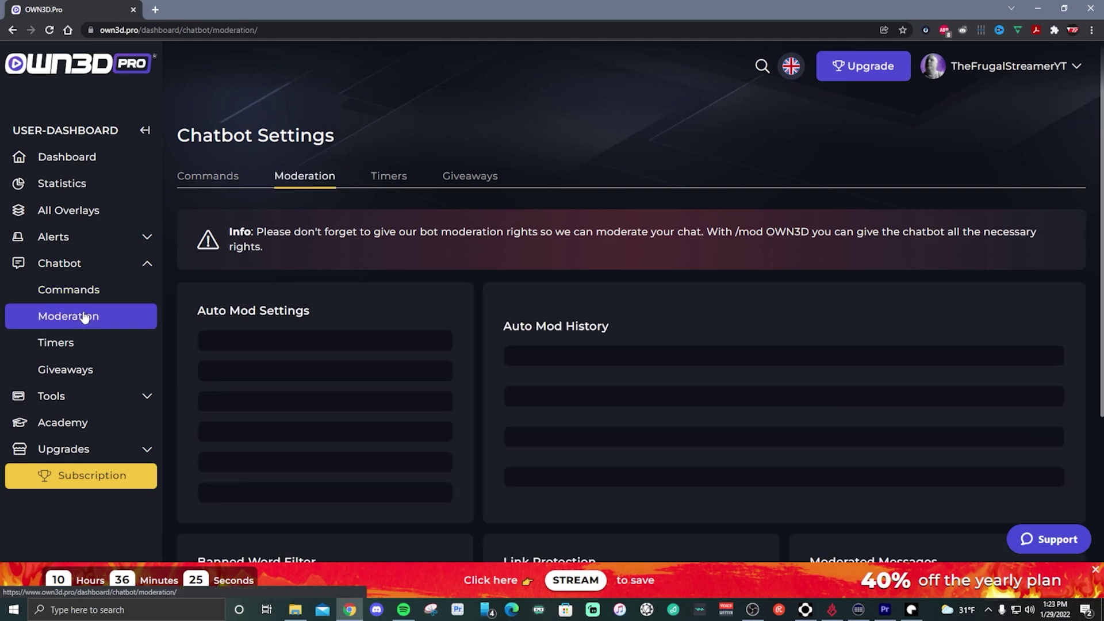
Step: Check the chatbot timers, then install the free Simple overlay from OWN3D Pro inside OBS
left_click(85, 342)
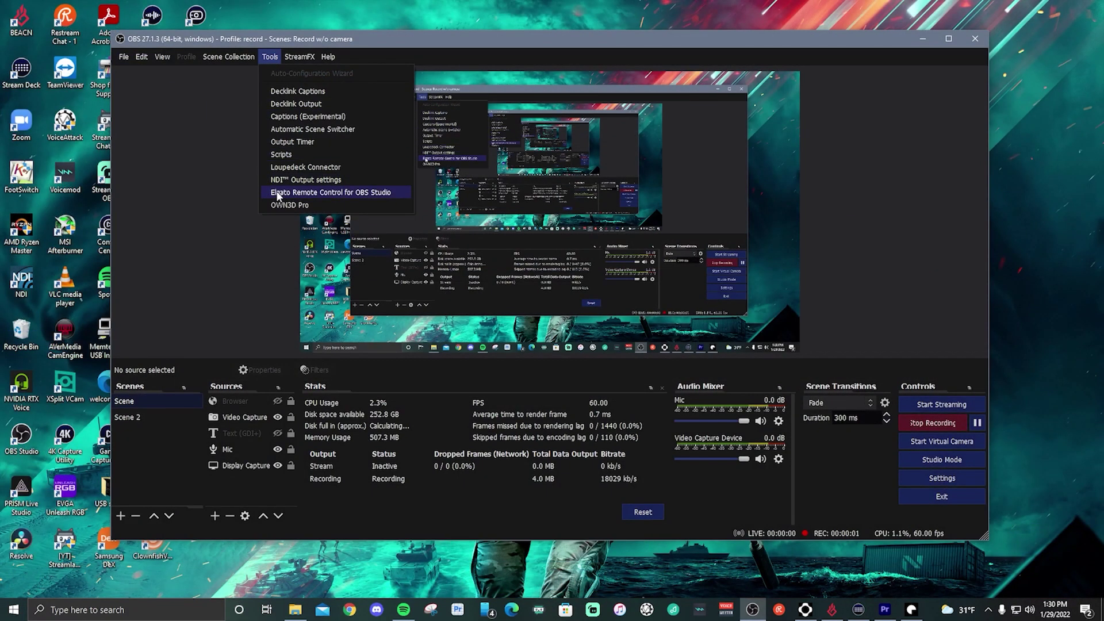
left_click(285, 204)
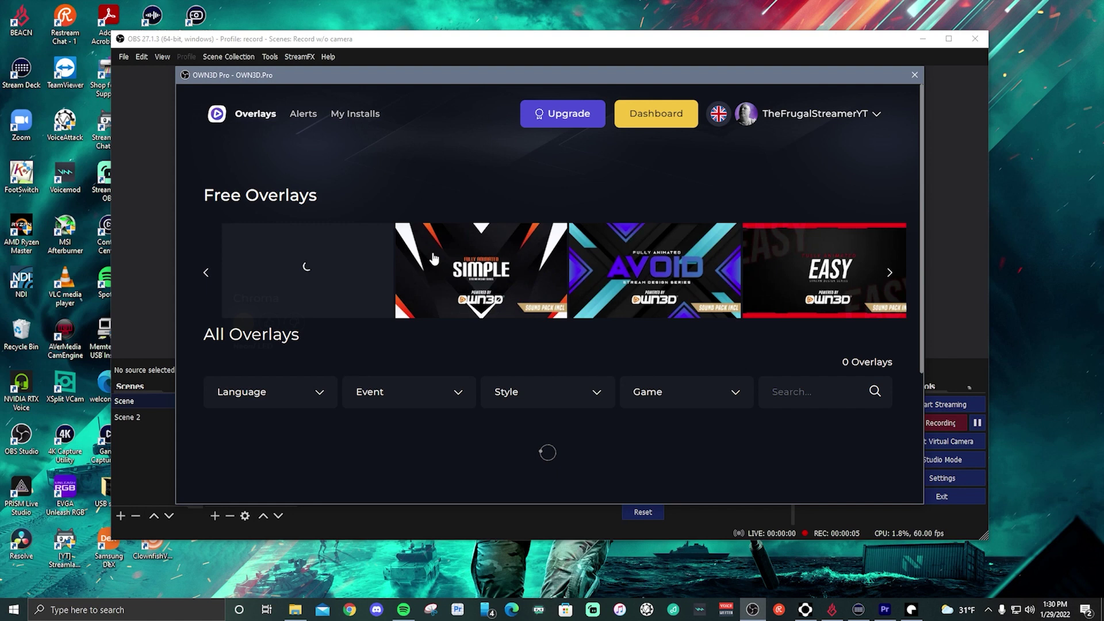
mouse_move(466, 268)
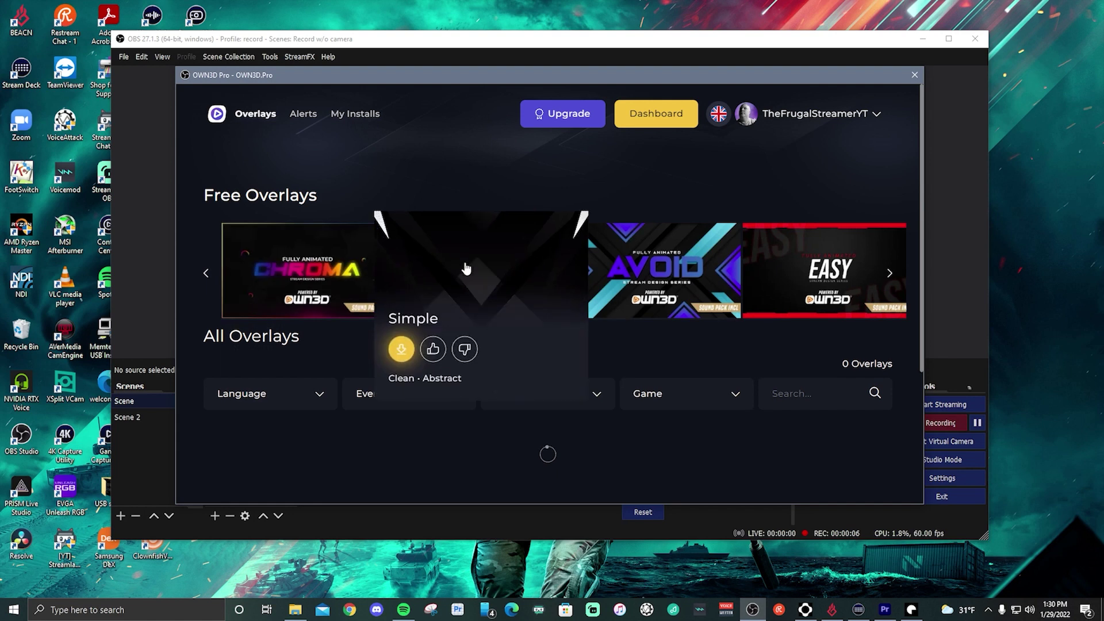
left_click(401, 350)
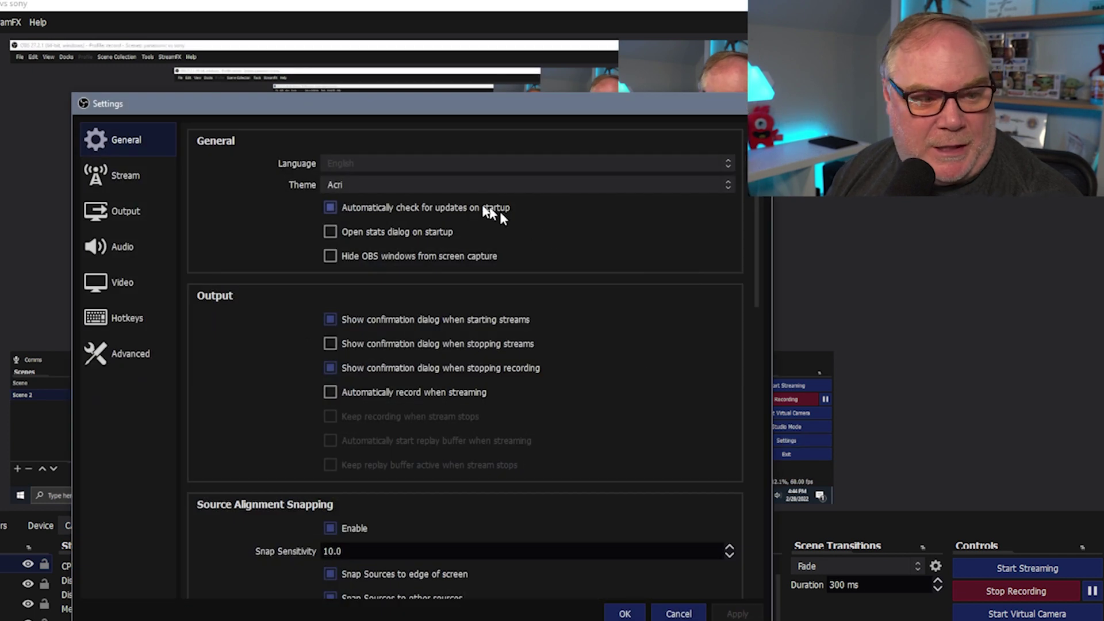
left_click(125, 211)
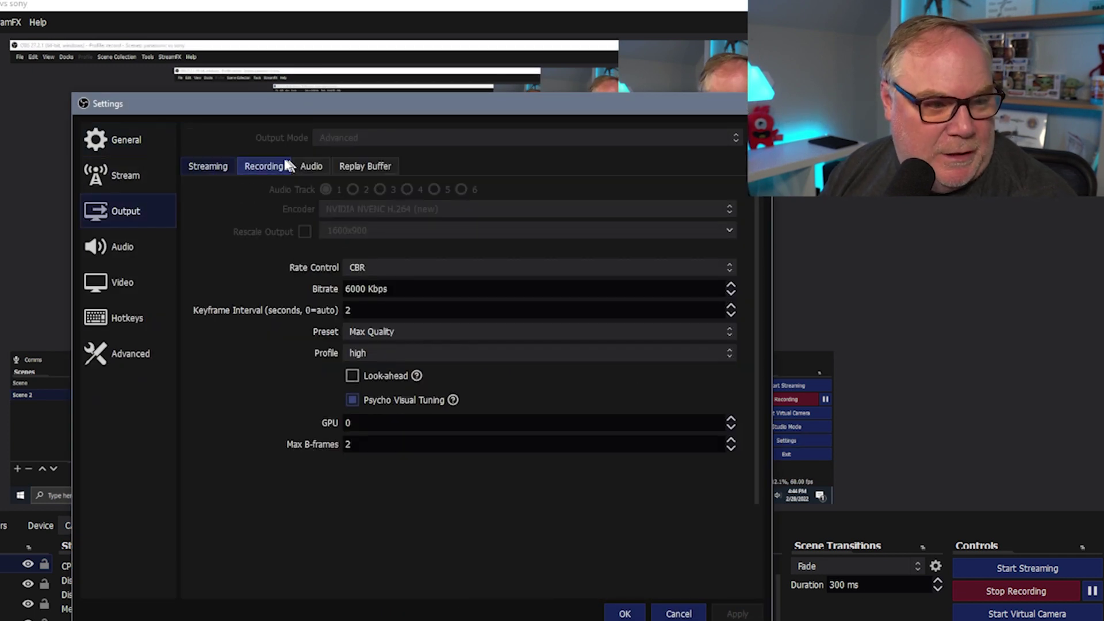
left_click(245, 170)
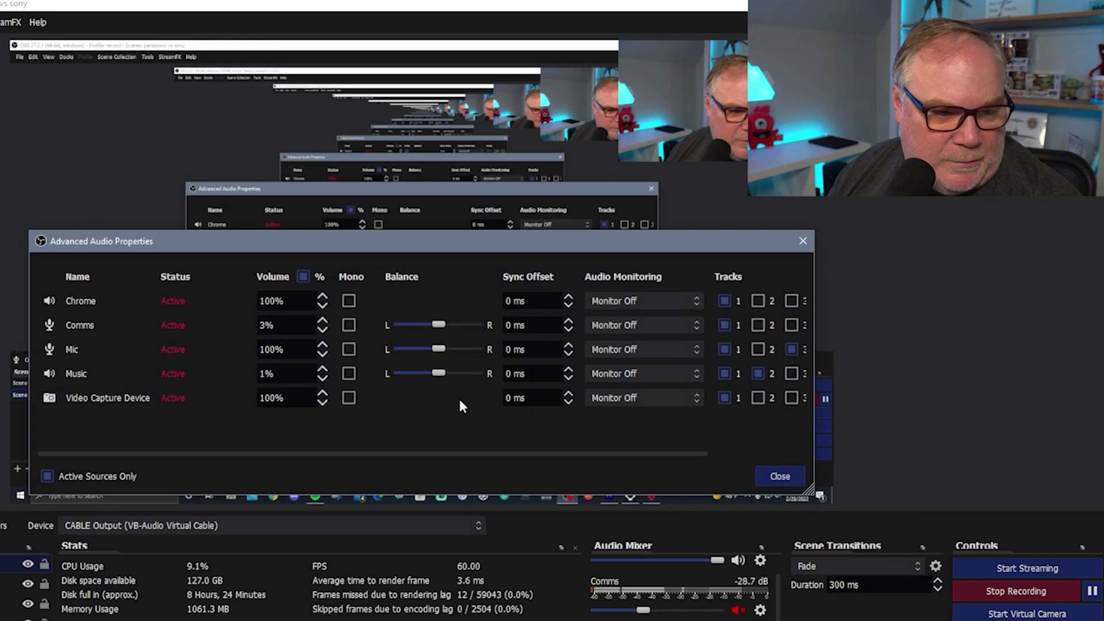
Step: Confirm each audio source uses track 1 plus its own track 2–5, then close Advanced Audio Properties
left_click_drag(426, 455, 586, 469)
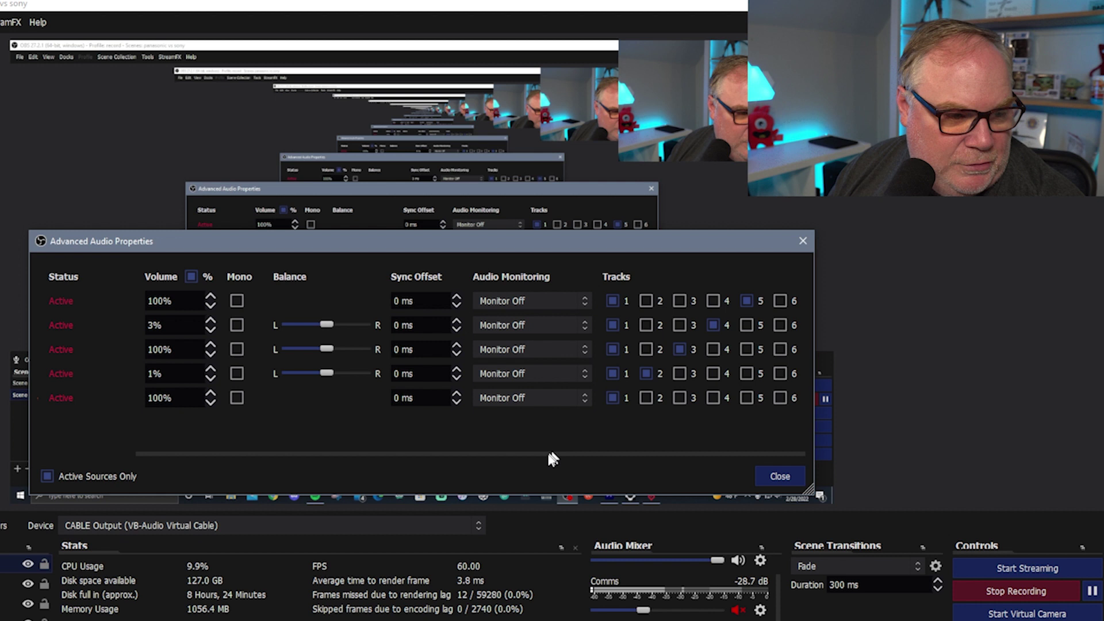
left_click_drag(533, 456, 325, 463)
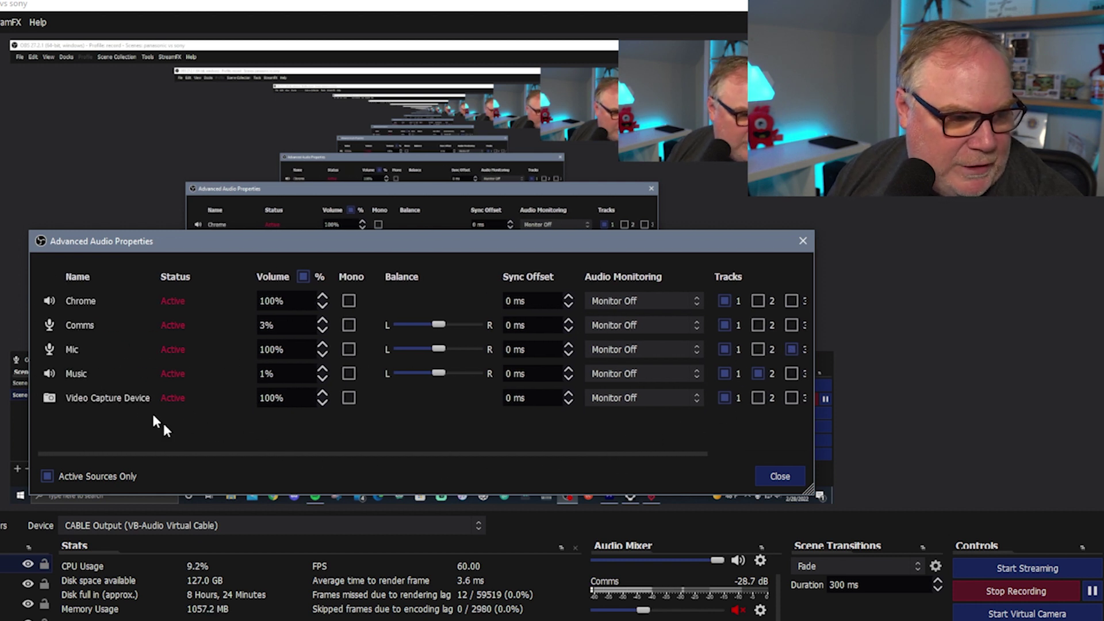
mouse_move(278, 456)
left_mouse_down()
mouse_move(533, 442)
mouse_move(262, 463)
left_mouse_up()
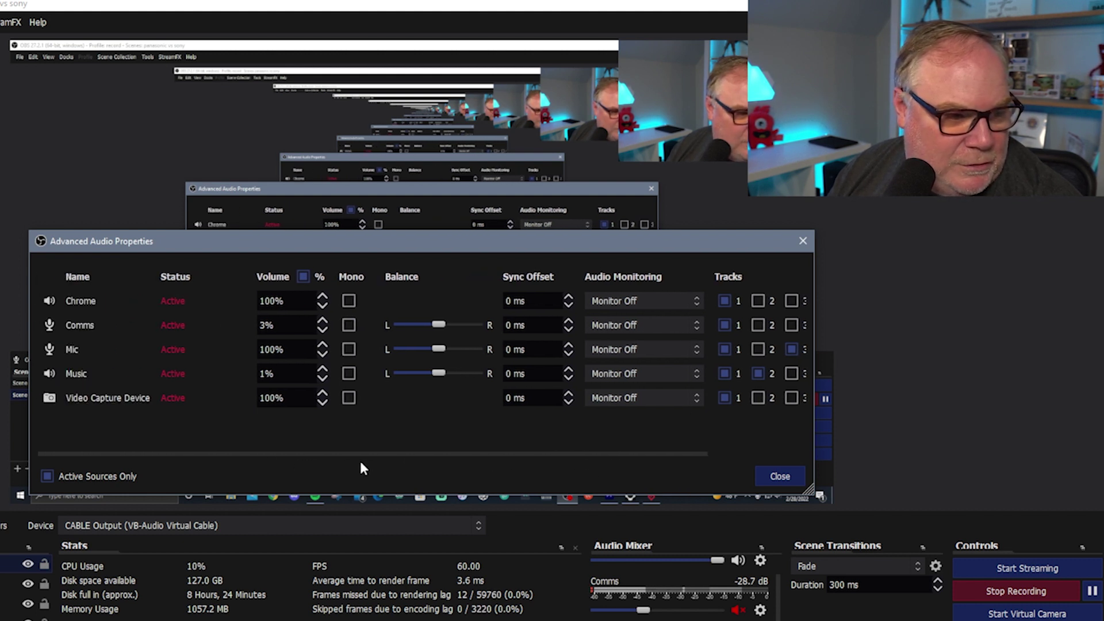
left_click_drag(360, 459, 472, 457)
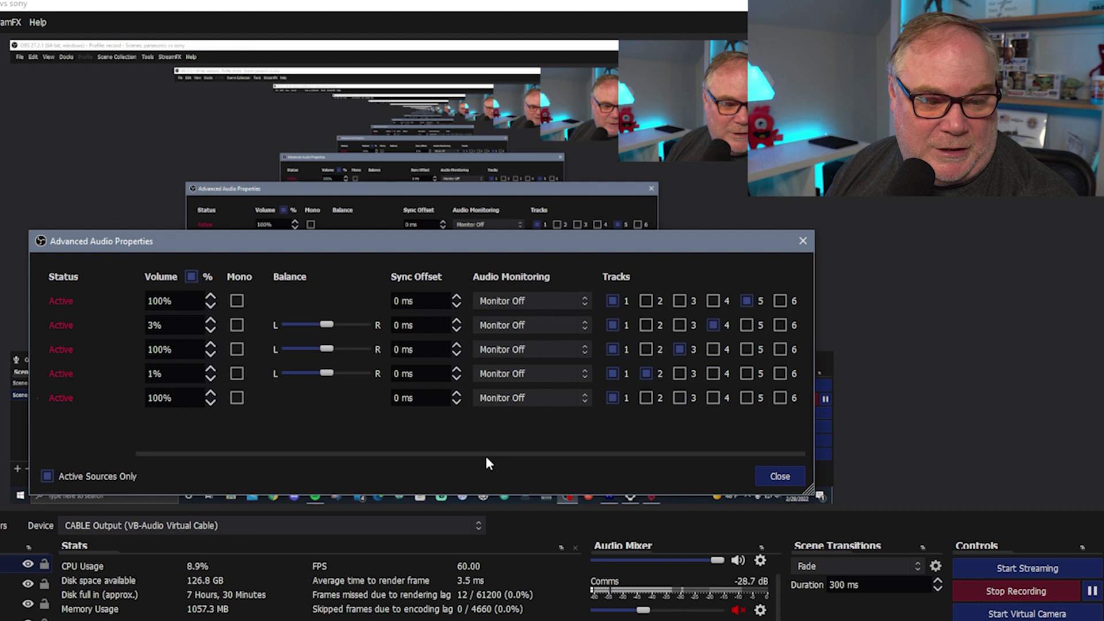
left_click_drag(486, 458, 519, 458)
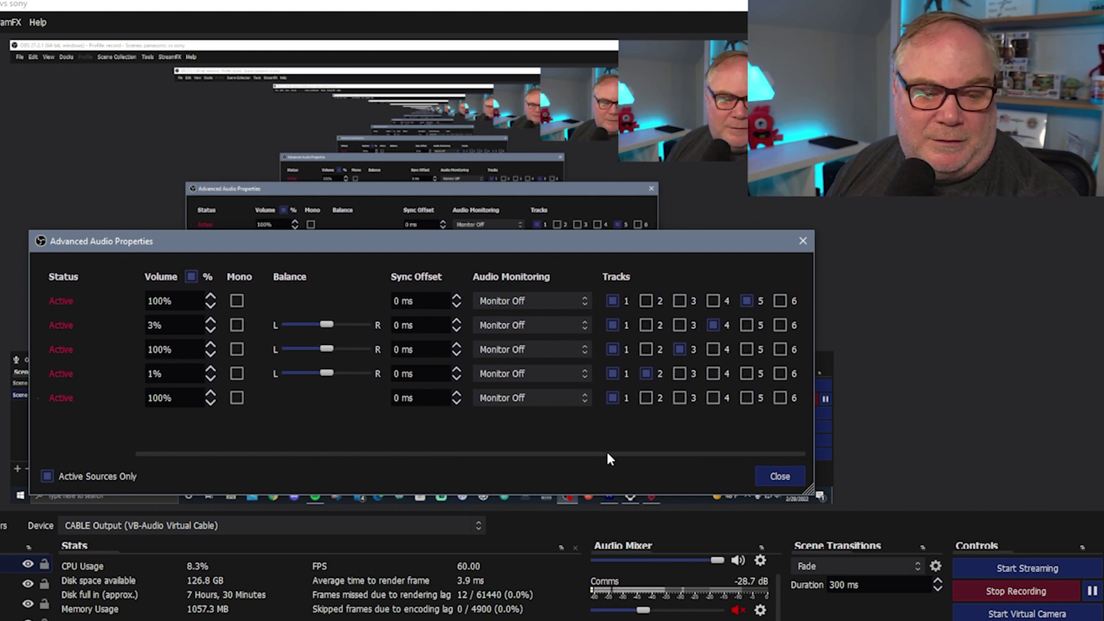
left_click(780, 476)
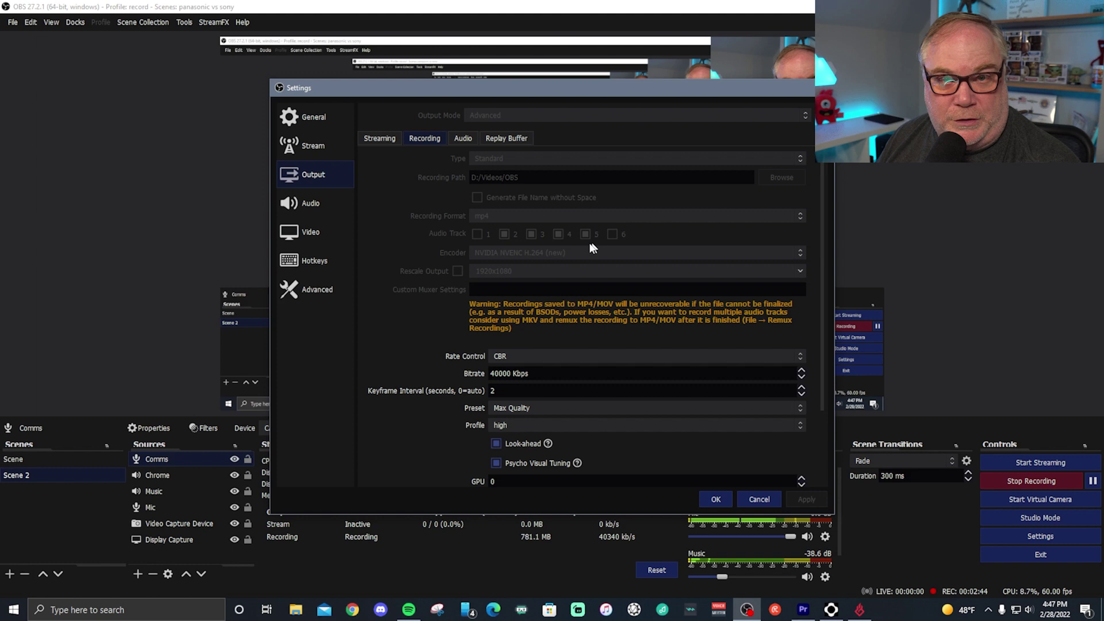
left_click(715, 500)
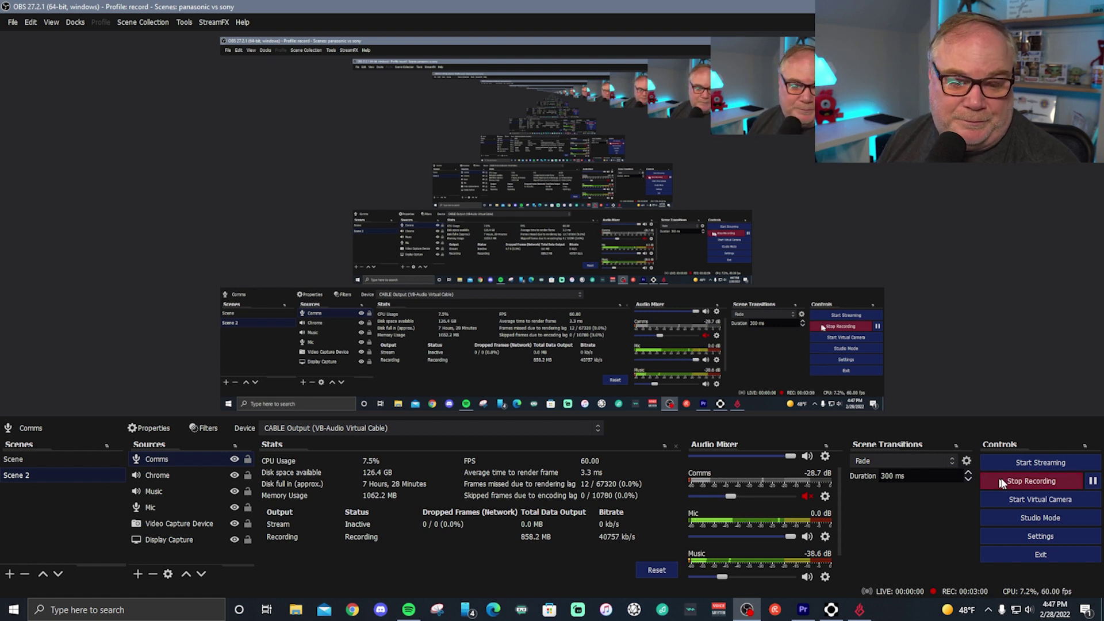
Step: Stop the current recording and immediately start a fresh one from 00:00:00
left_click(1030, 482)
left_click(1030, 486)
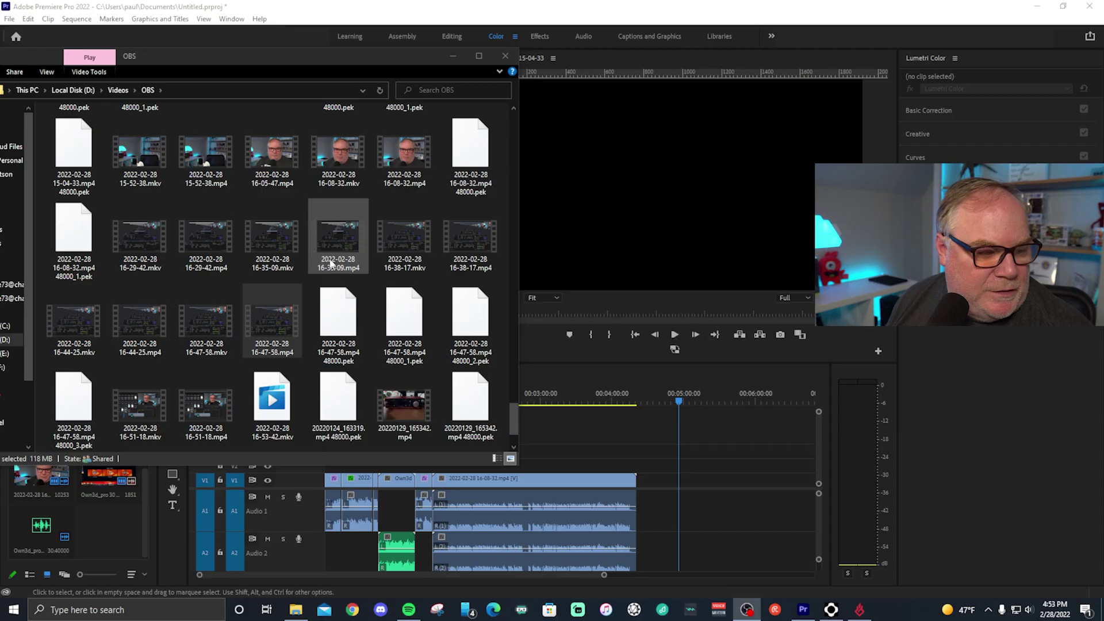
scroll(285, 368, "down", 2)
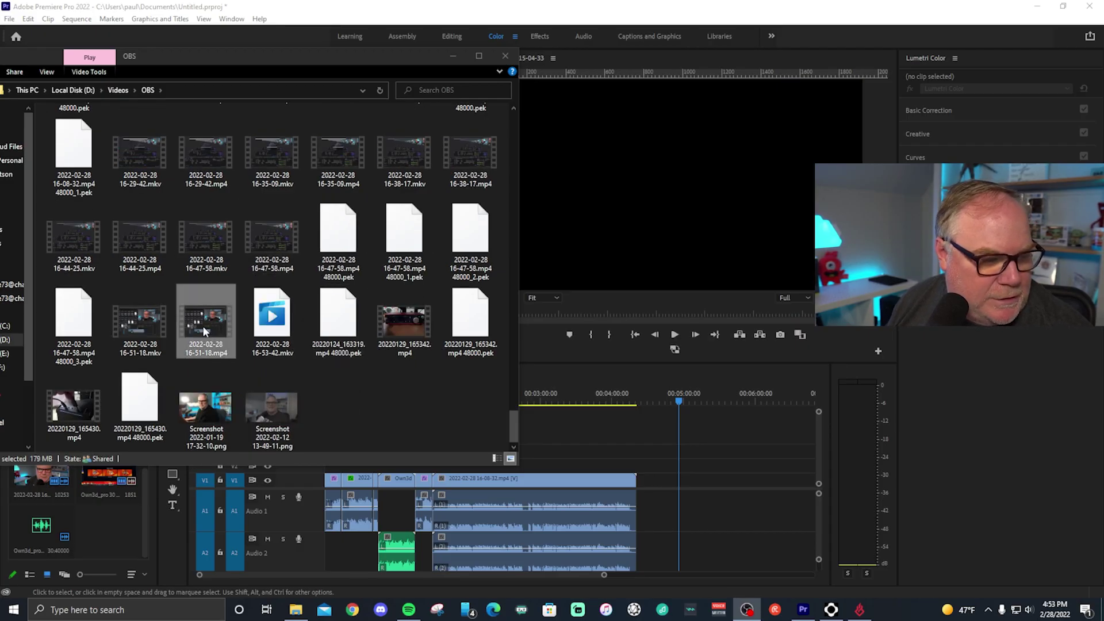
left_click_drag(207, 331, 678, 483)
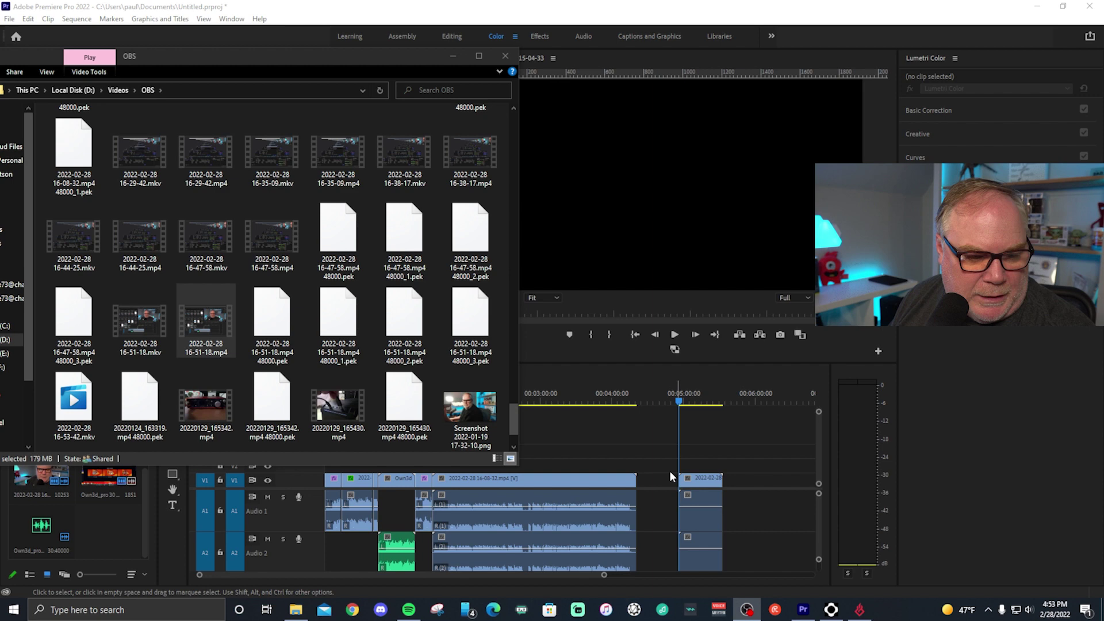
left_click_drag(671, 476, 690, 494)
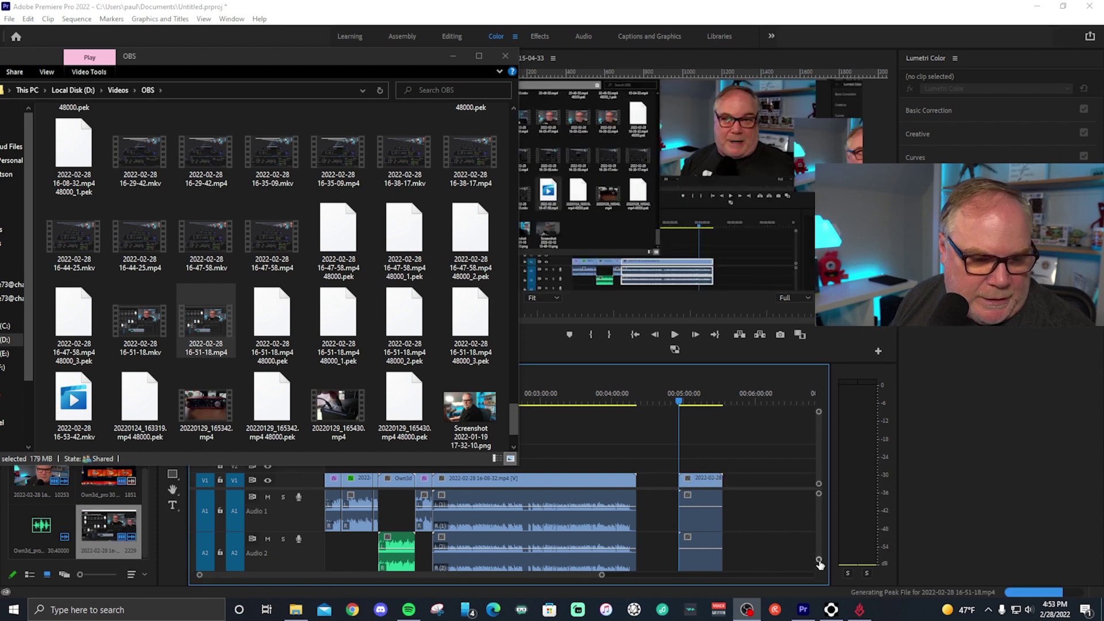
left_click_drag(820, 562, 819, 572)
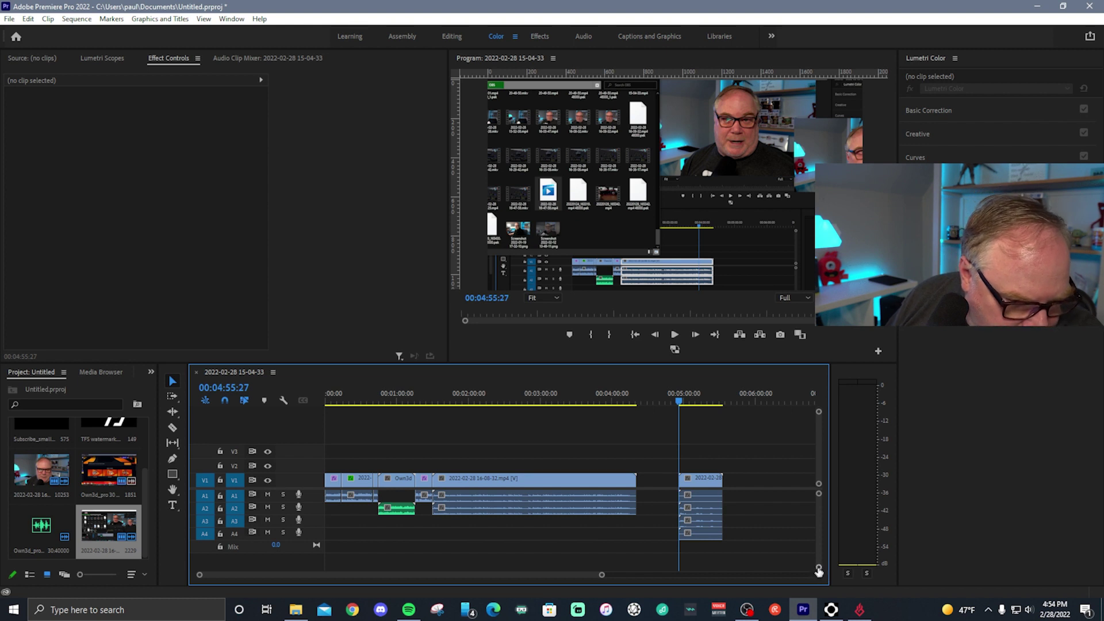
Step: Enlarge the audio tracks, select the 16-51-18 clip and play it back to 00:05:05:08
left_click_drag(822, 567, 819, 566)
left_click(715, 528)
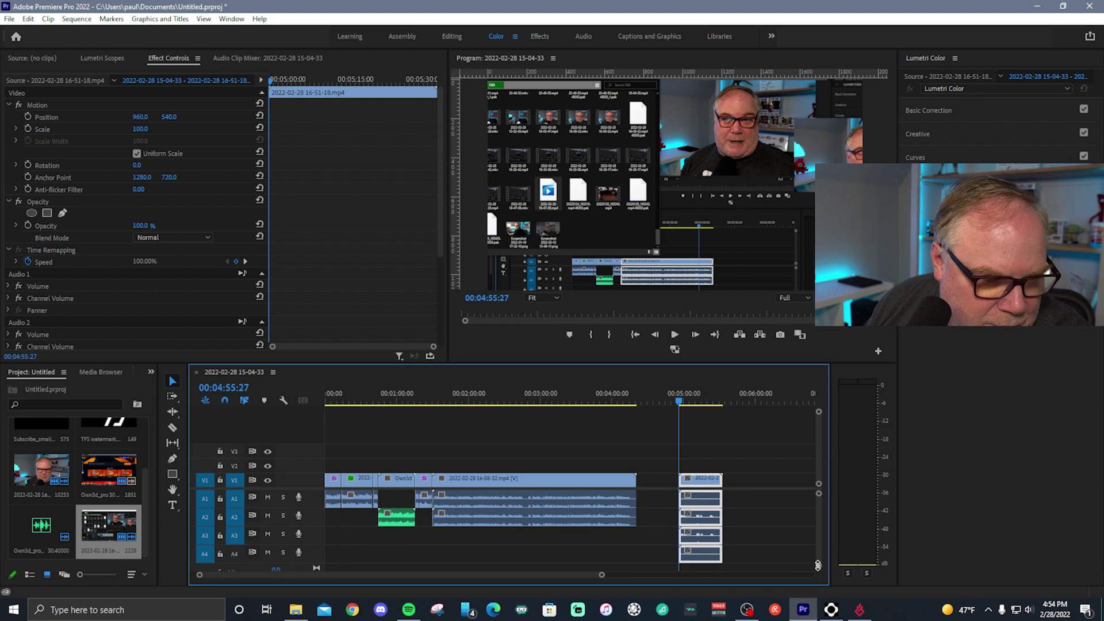
left_click(673, 335)
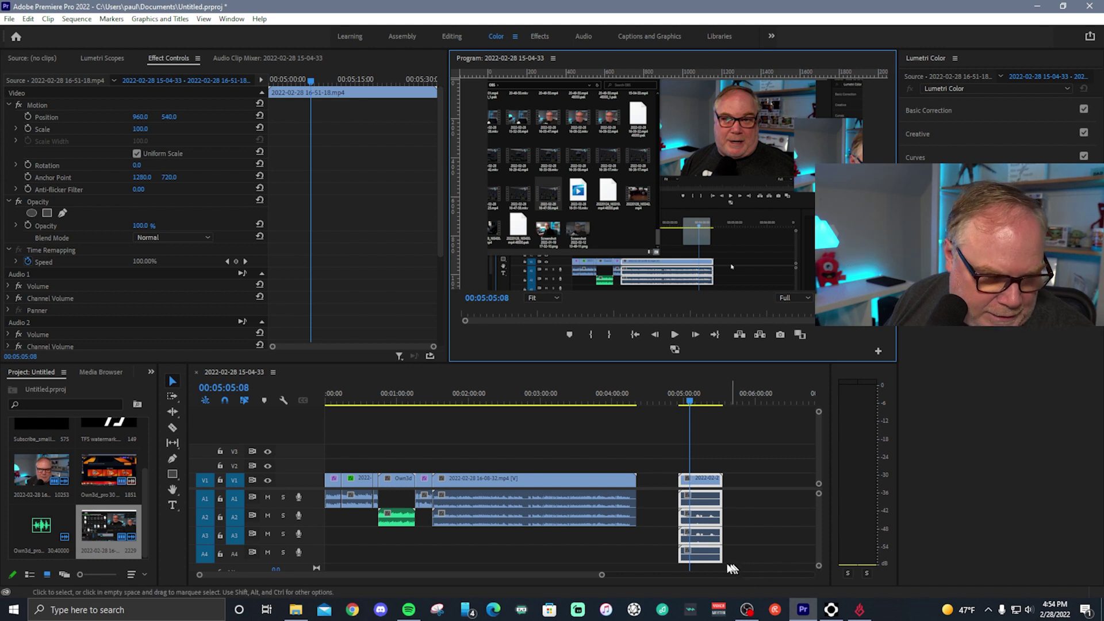
Step: Zoom into the timeline and unlink the 16-51-18 clip's audio from its video
left_click(598, 576)
left_click_drag(596, 578, 476, 583)
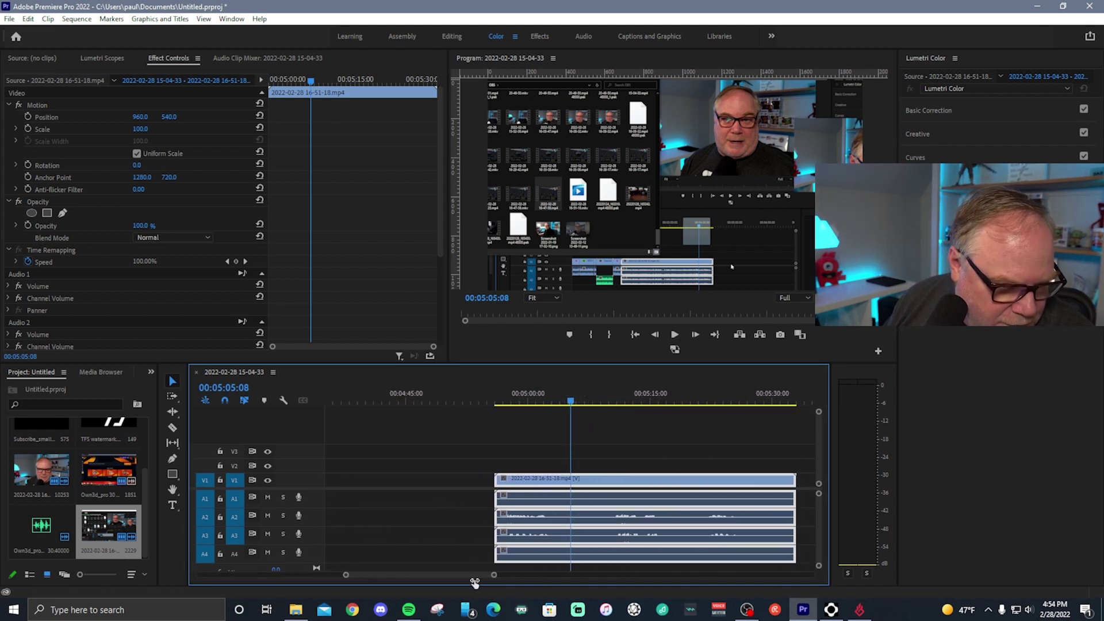
right_click(573, 484)
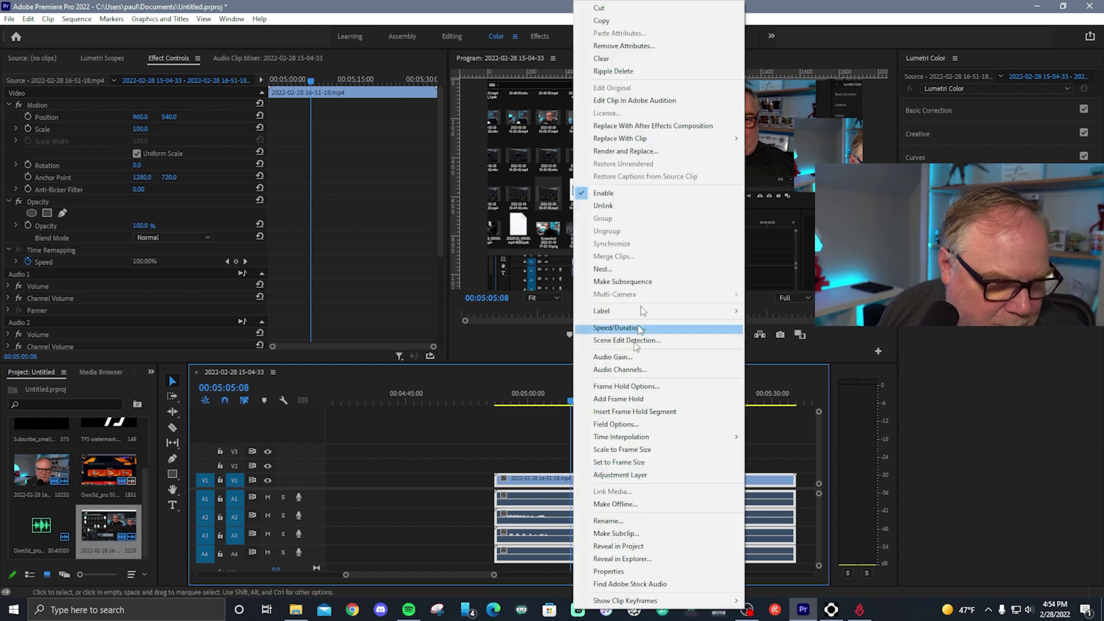
left_click(651, 208)
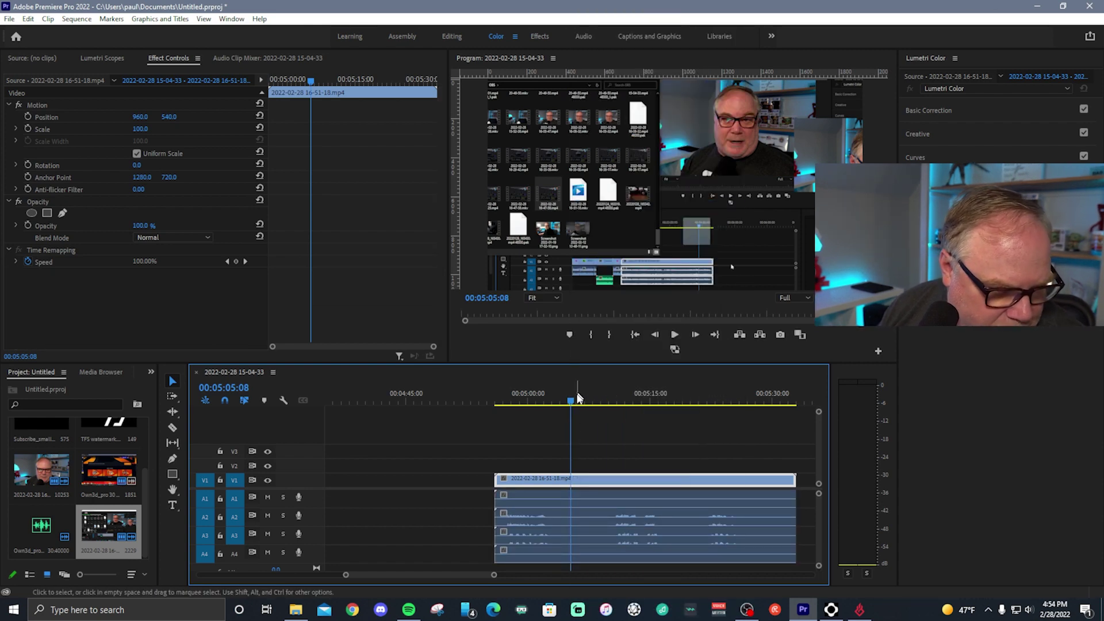
Step: Razor-cut a short piece out of the A2 audio and delete it, leaving a gap
key("c")
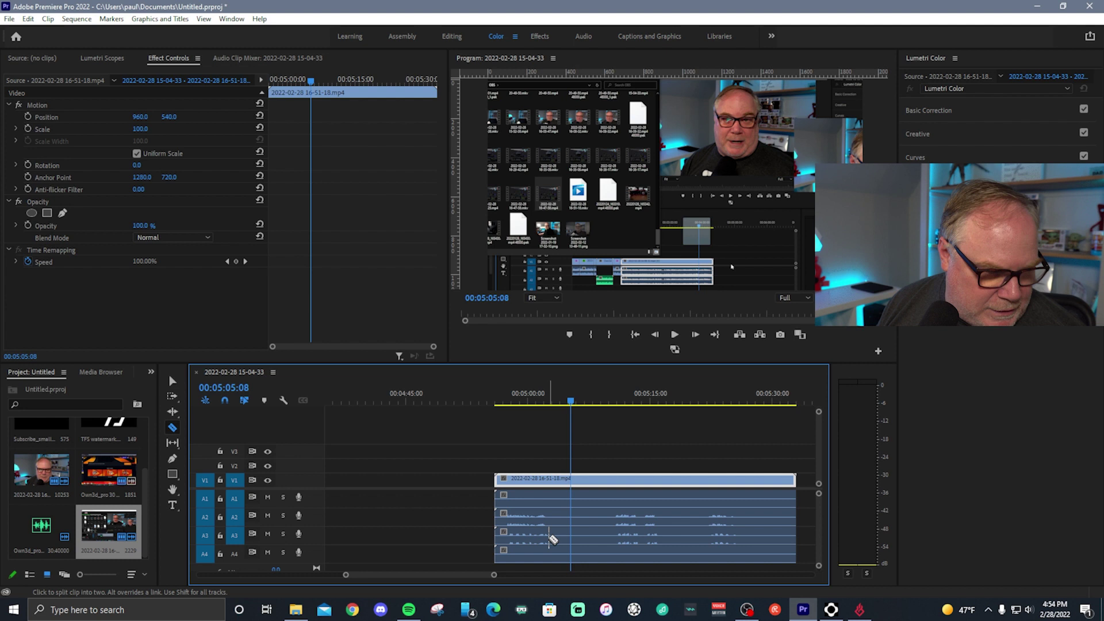
left_click(539, 518)
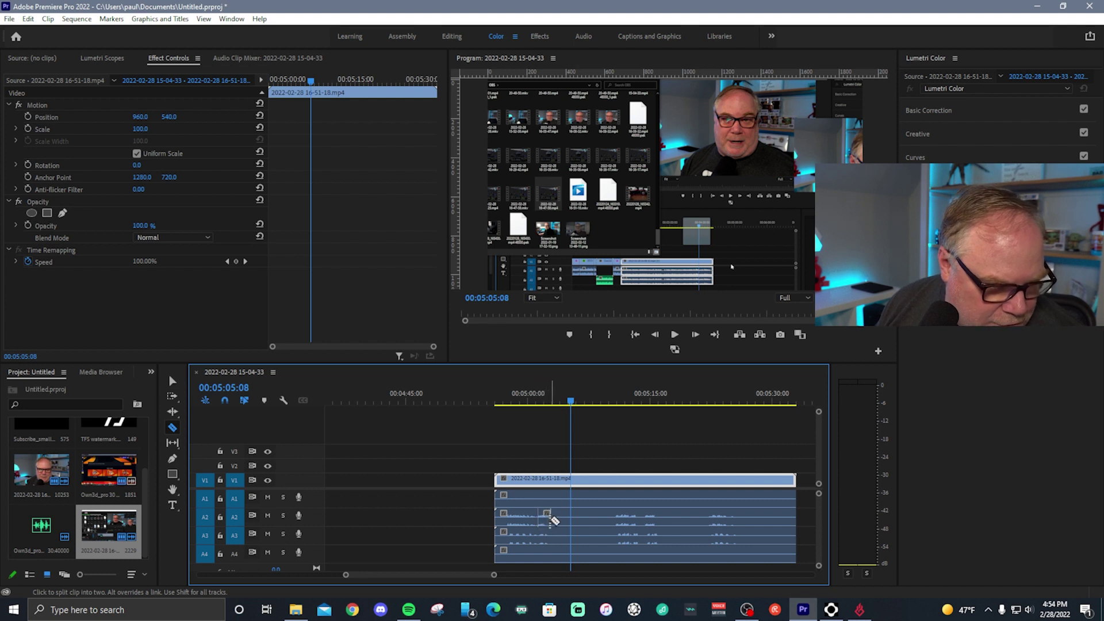
left_click(550, 517)
key("v")
left_click(543, 524)
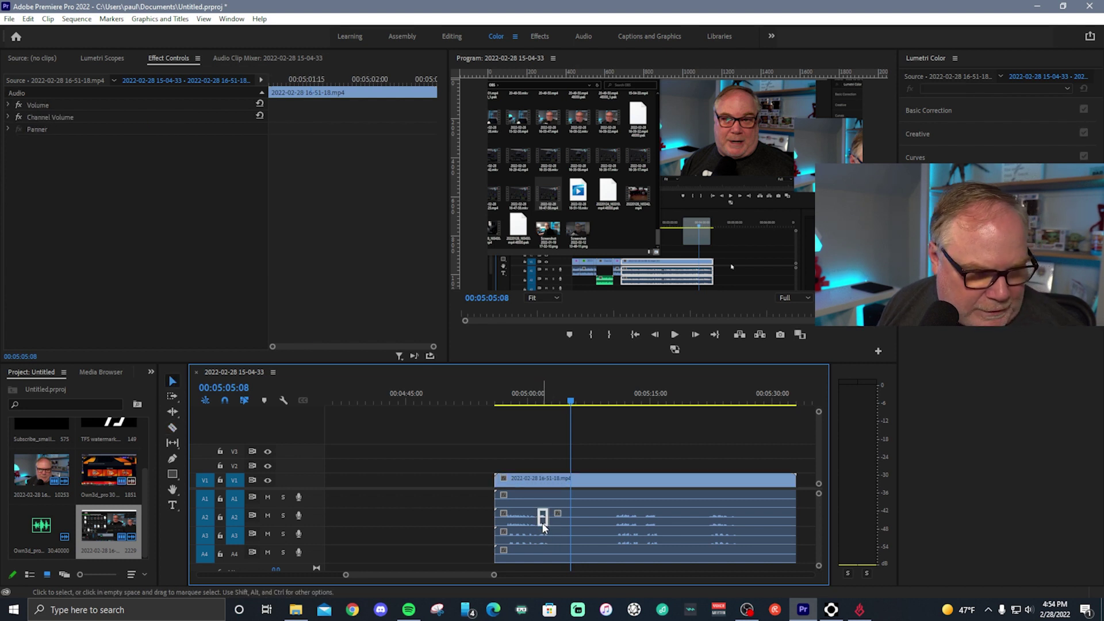
key("Delete")
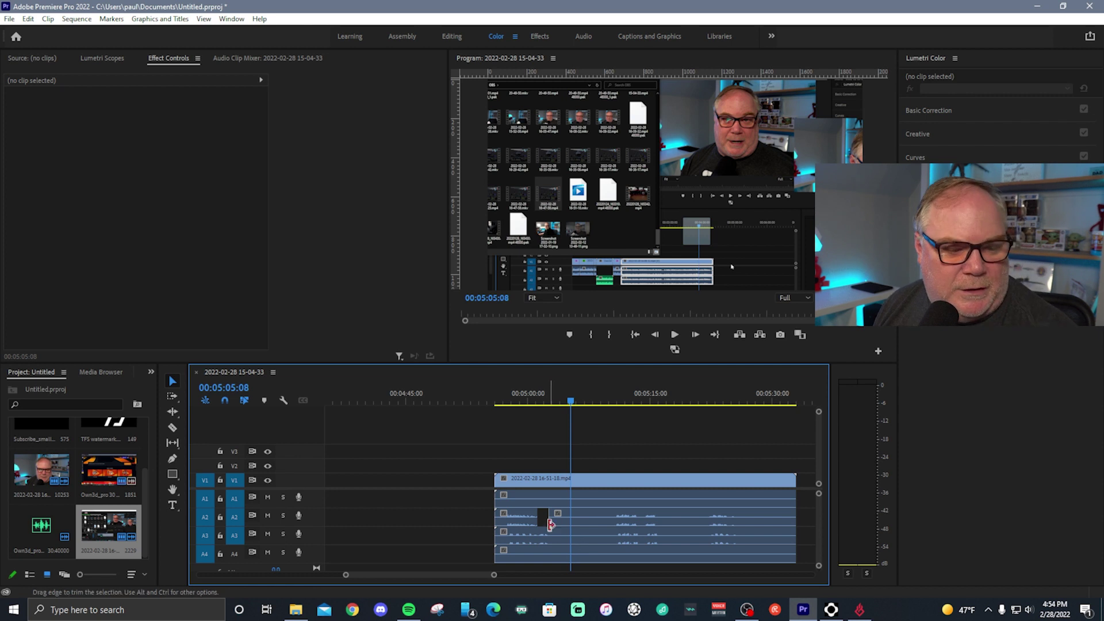